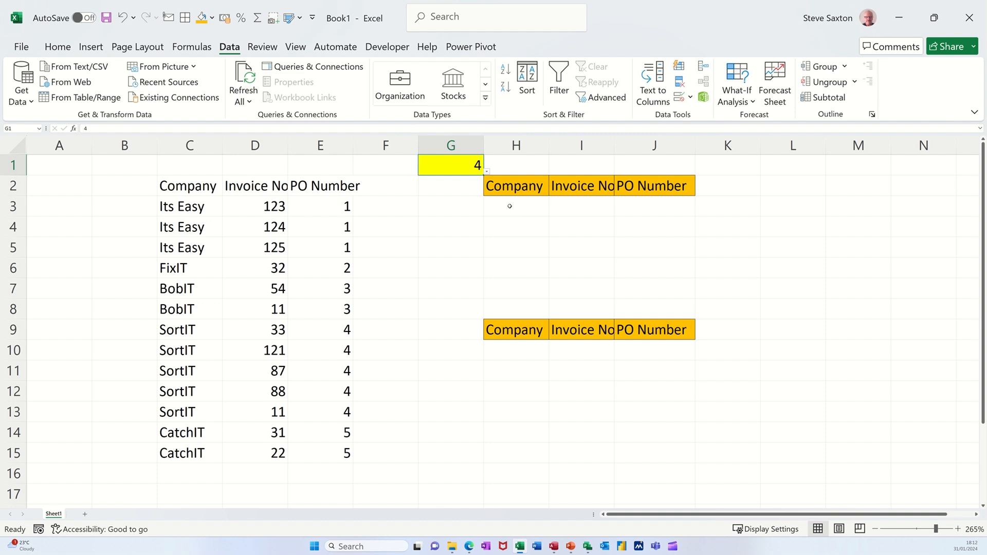
Step: Review the data validation list settings of cell G1 and choose 2 from its list
drag(512, 205, 662, 224)
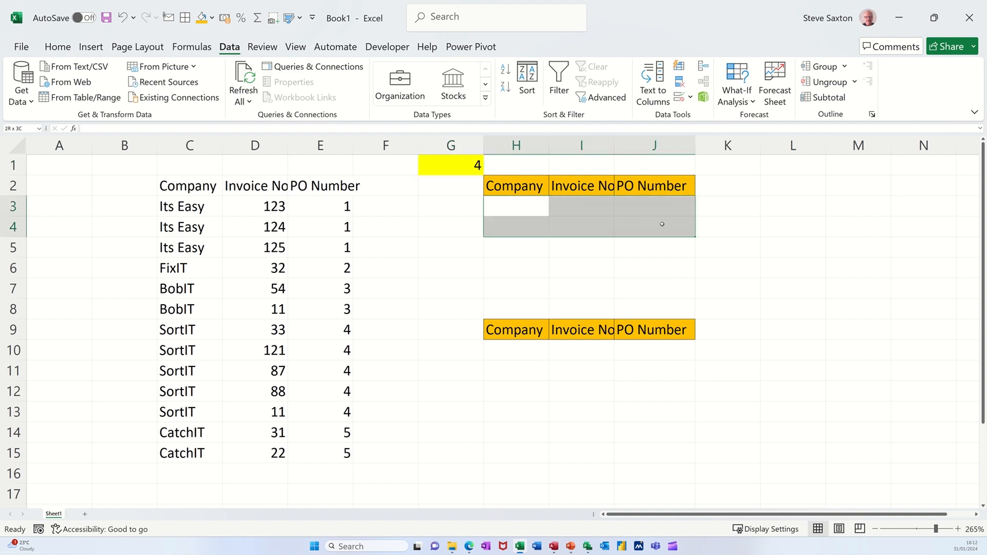
click(465, 167)
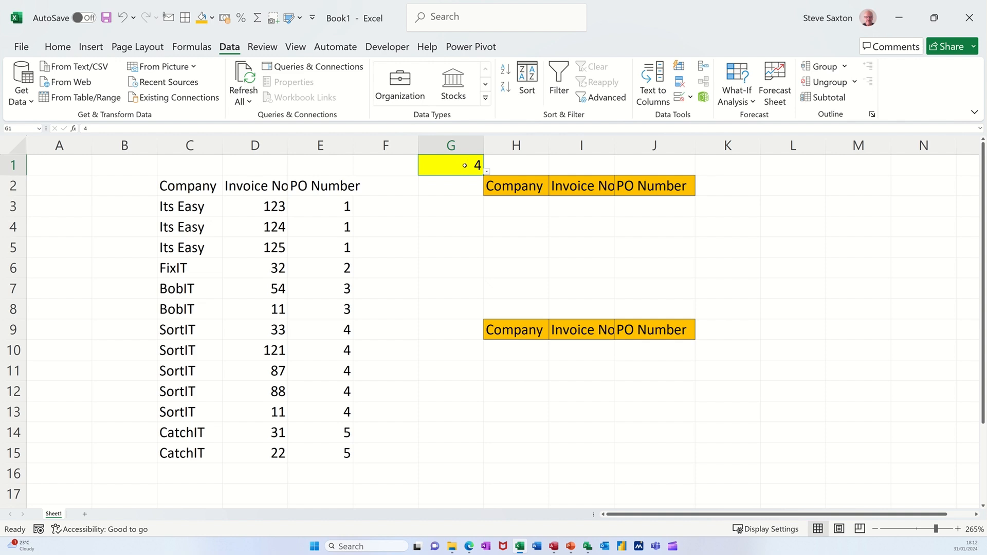
click(678, 100)
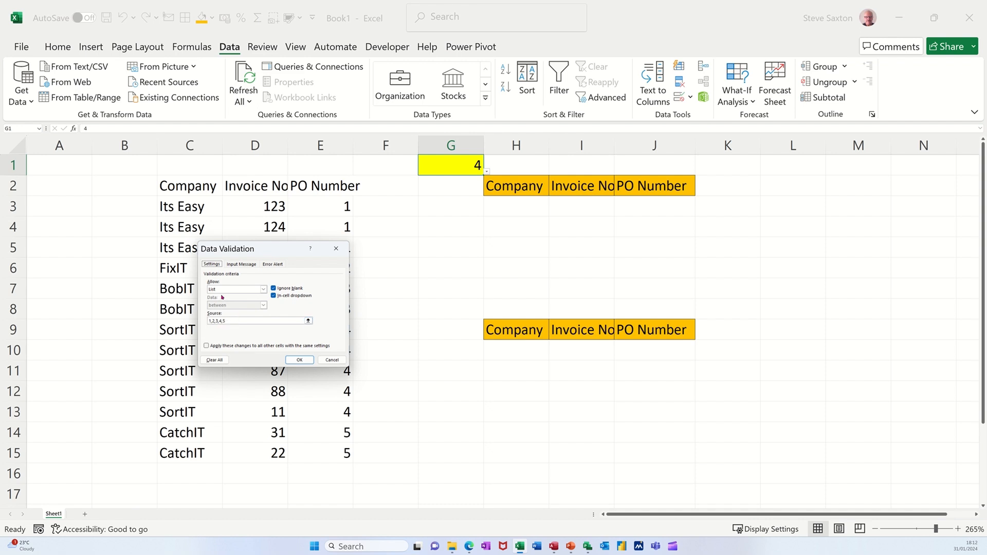
click(299, 360)
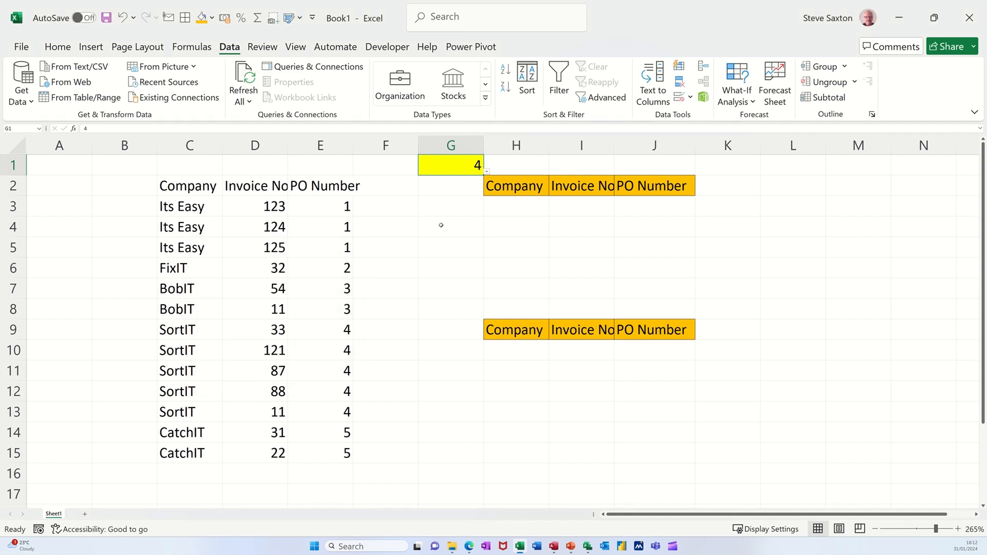
click(486, 173)
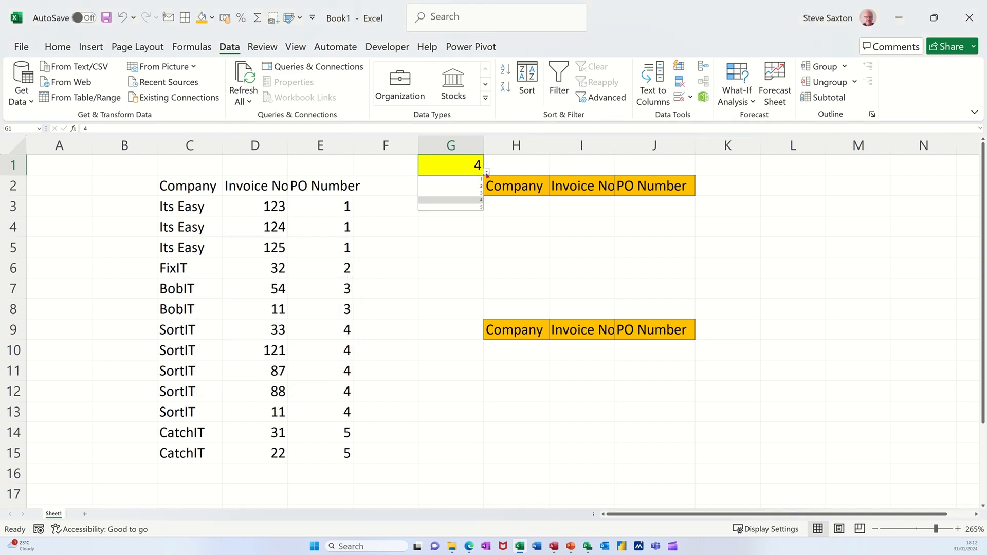
click(465, 187)
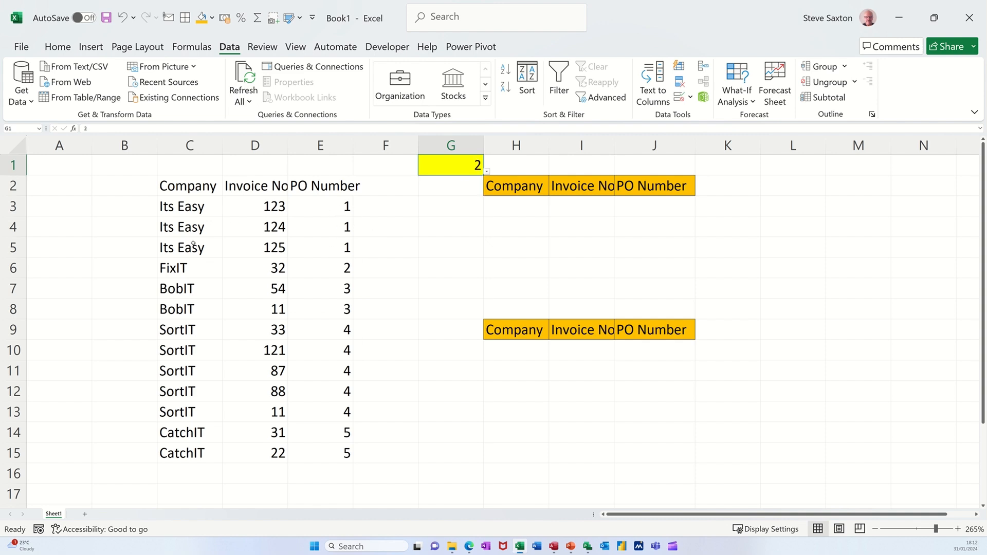
Step: Enter the formula =FILTER(C3:E15,E3:E15=G1) in cell H3 to return all rows matching the chosen PO number
click(511, 210)
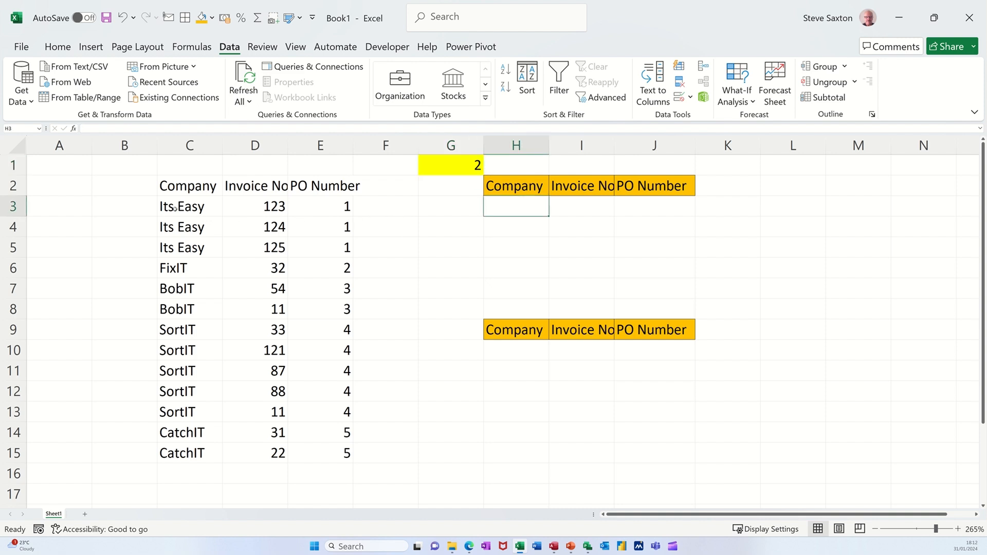
drag(175, 208, 329, 251)
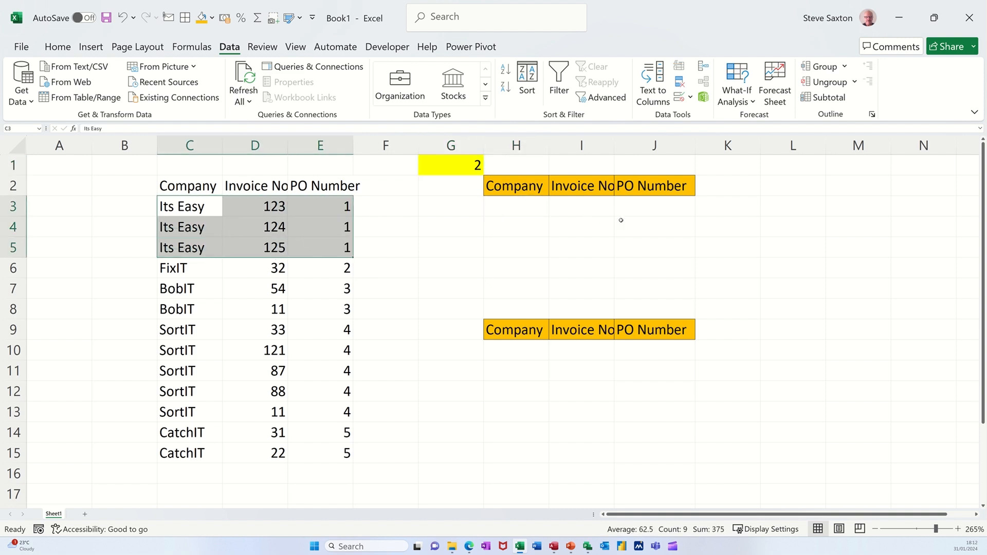
click(522, 209)
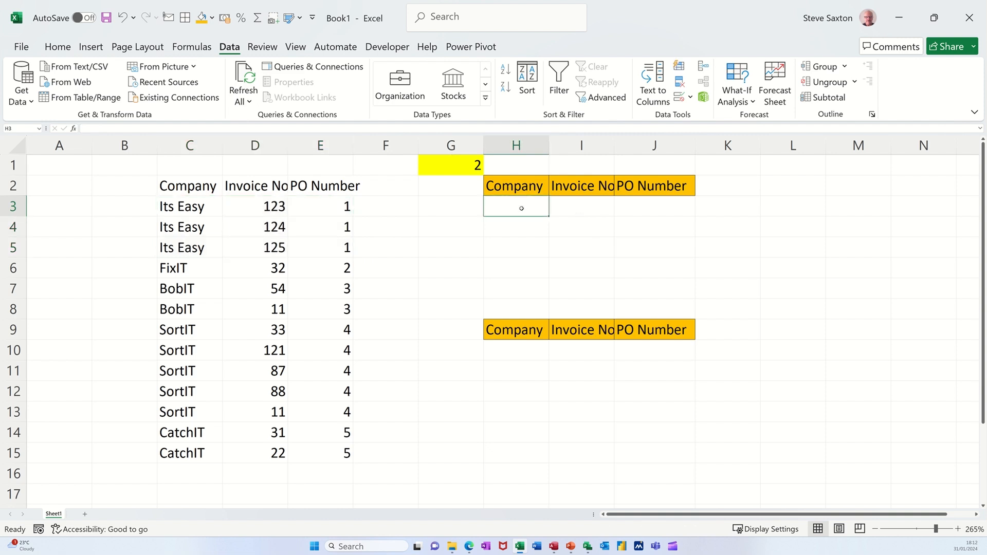
text(=filter)
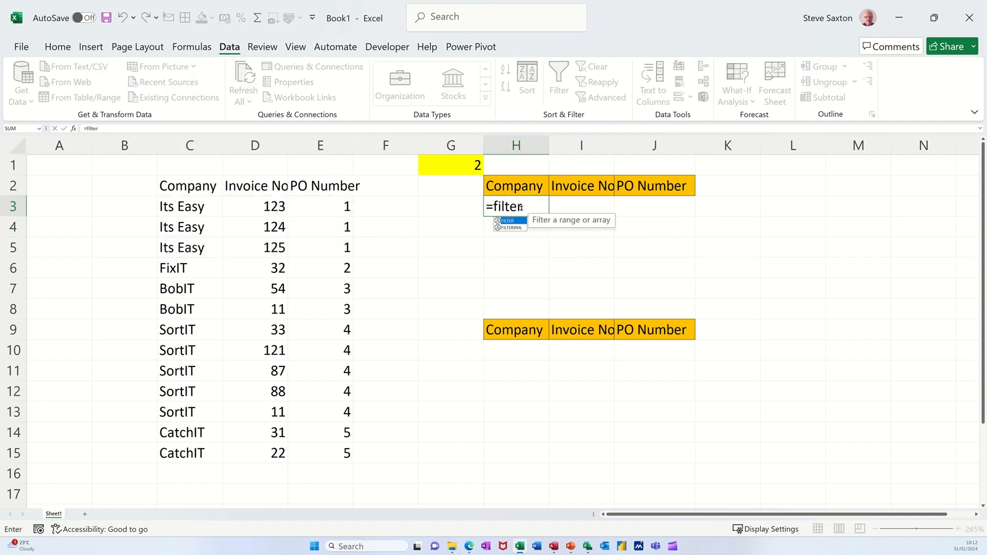
key(Tab)
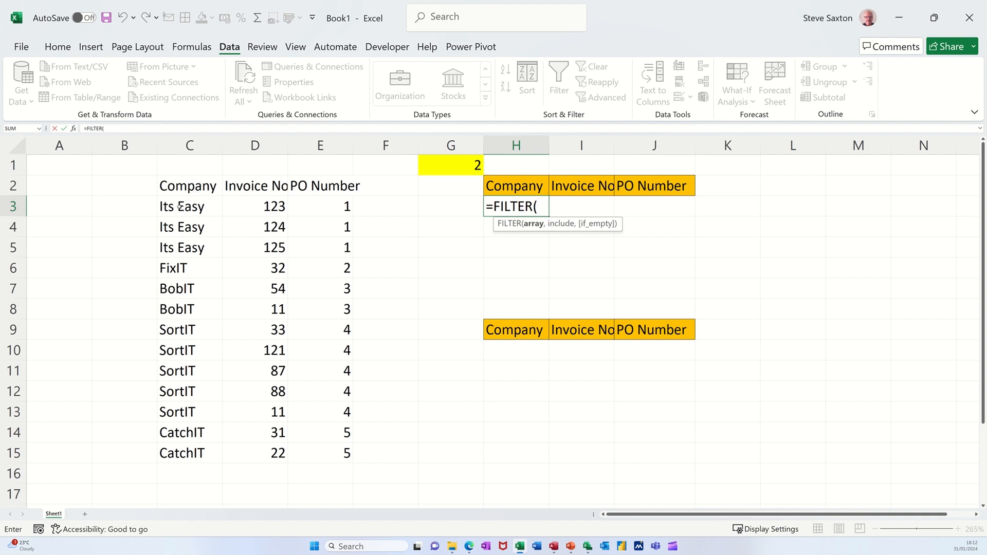
drag(185, 206, 341, 457)
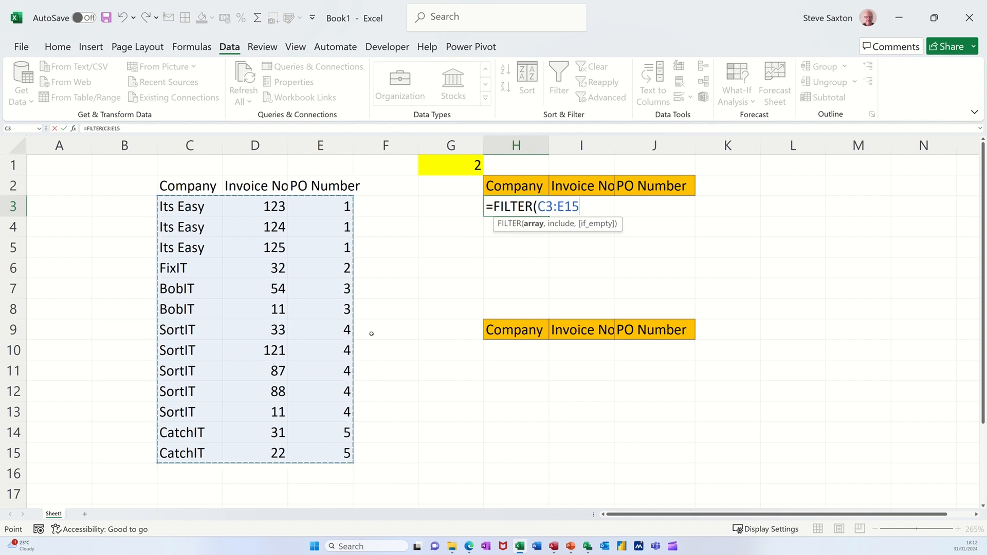
text(,)
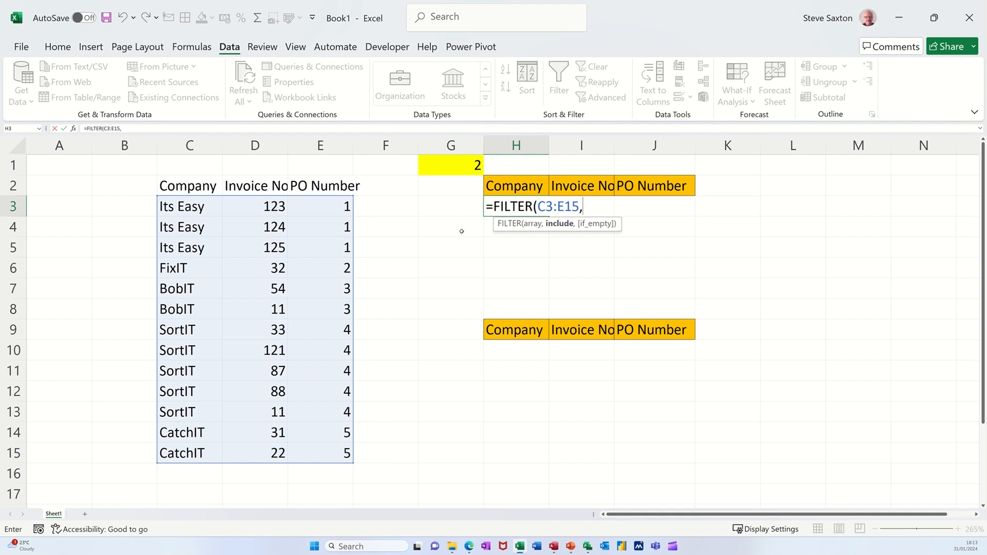
drag(323, 209, 326, 455)
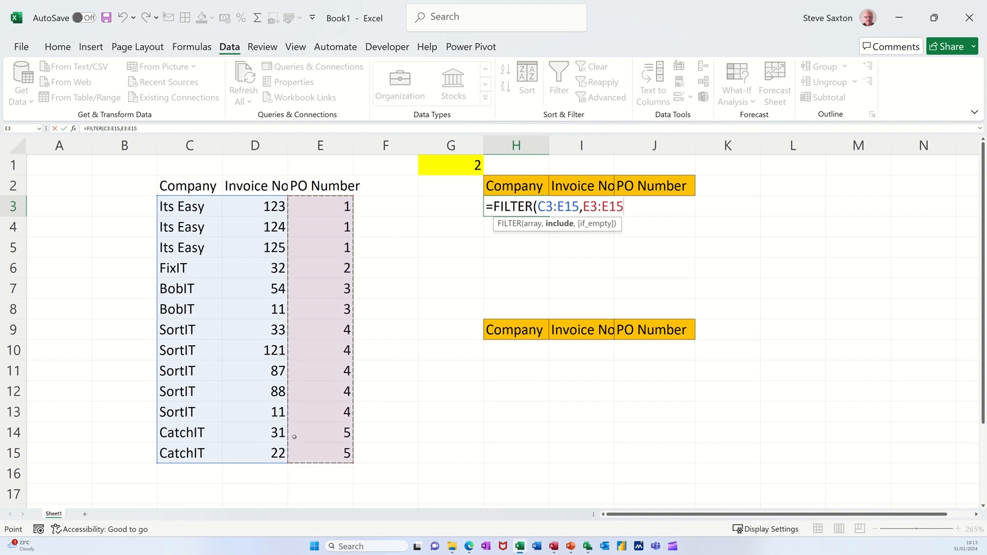
text(=)
click(452, 164)
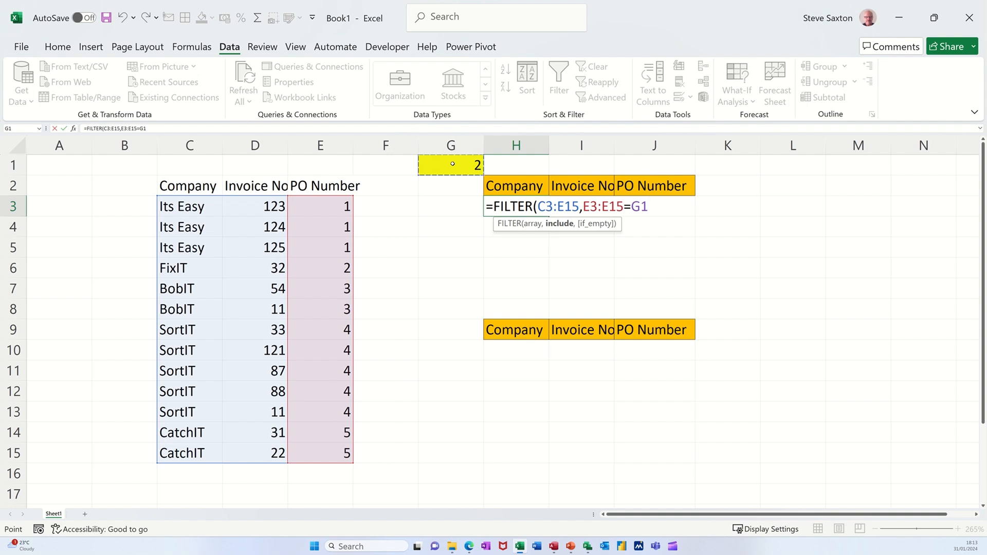
text())
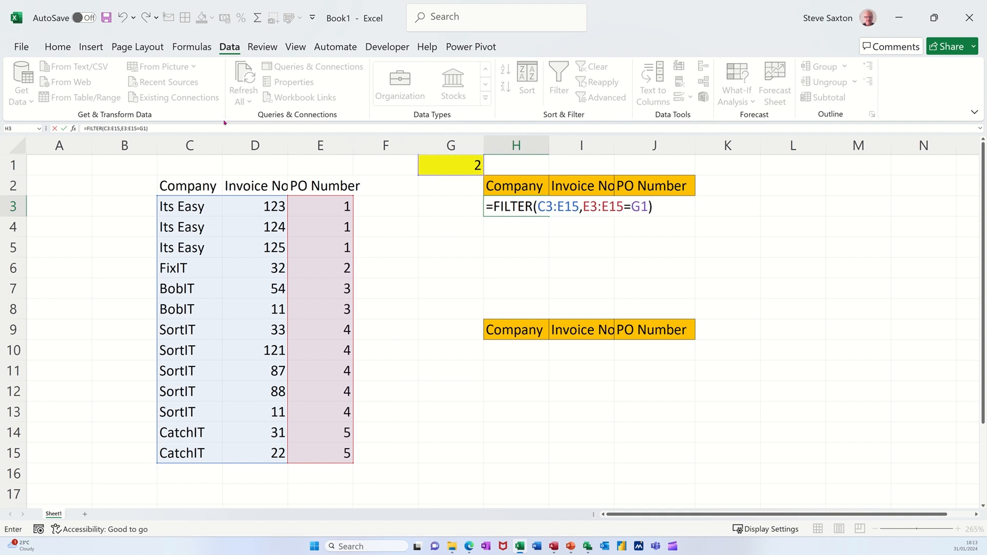
click(64, 128)
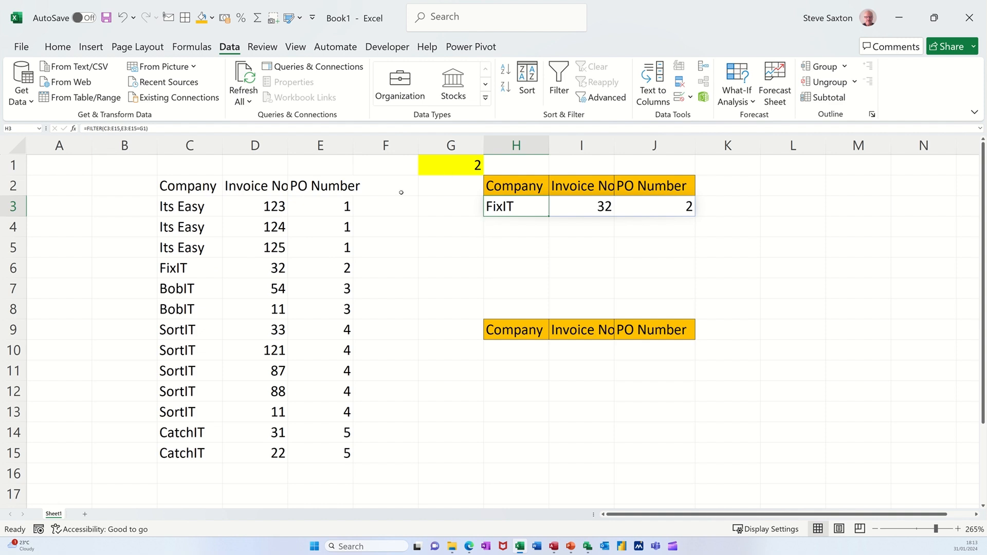
Step: Test the FILTER formula by setting the PO number in cell G1 to 1, 4 and finally 5
click(454, 165)
text(1)
key(Return)
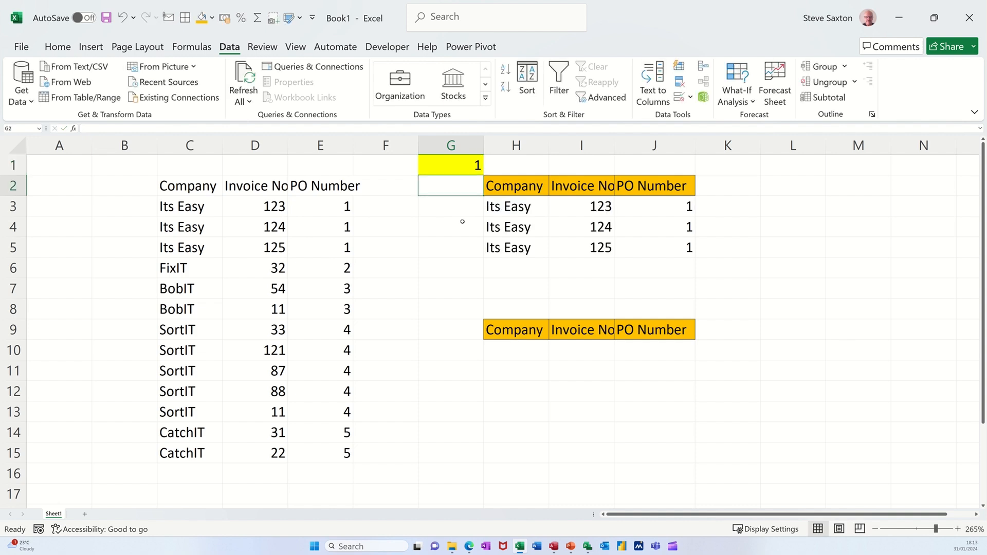
click(468, 165)
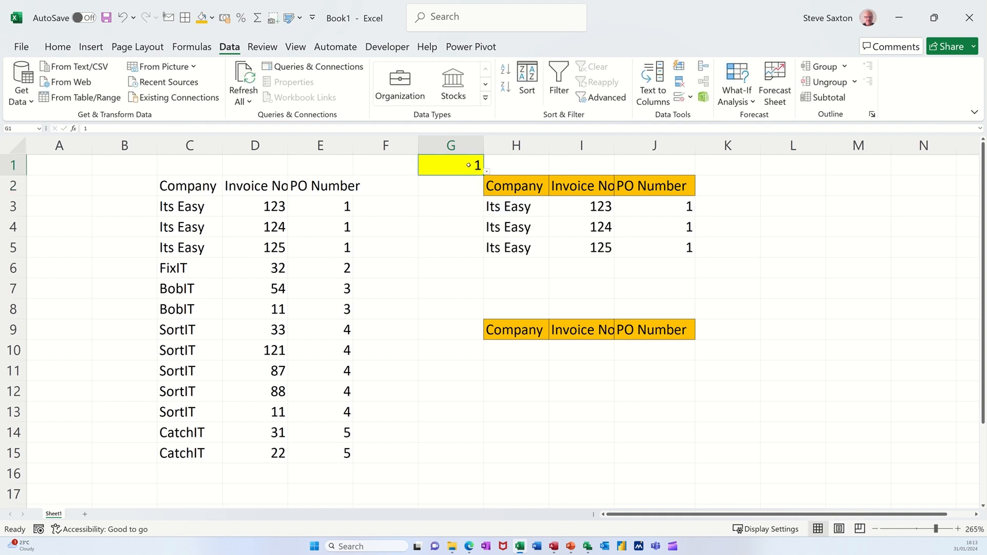
text(4)
key(Return)
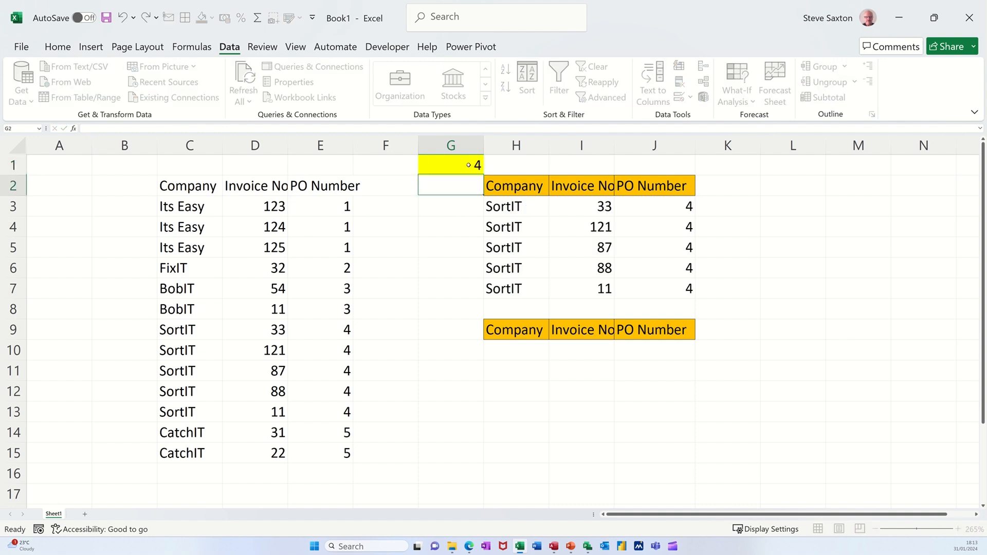
click(468, 165)
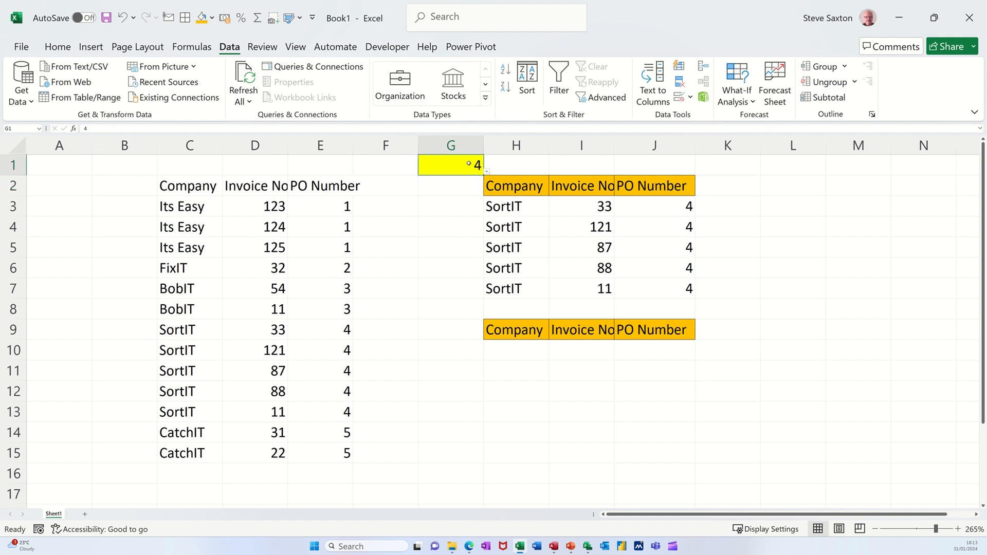
text(5)
key(Return)
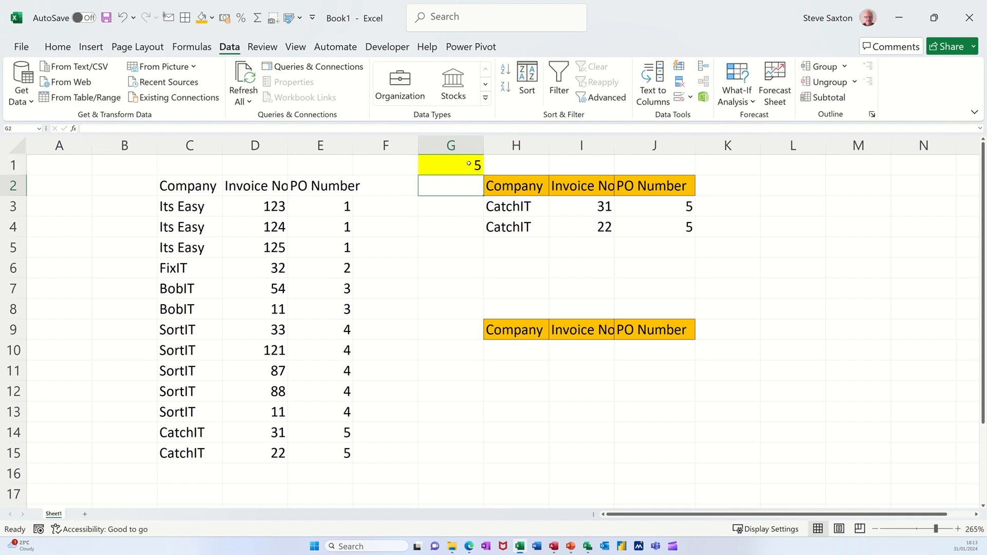
click(466, 163)
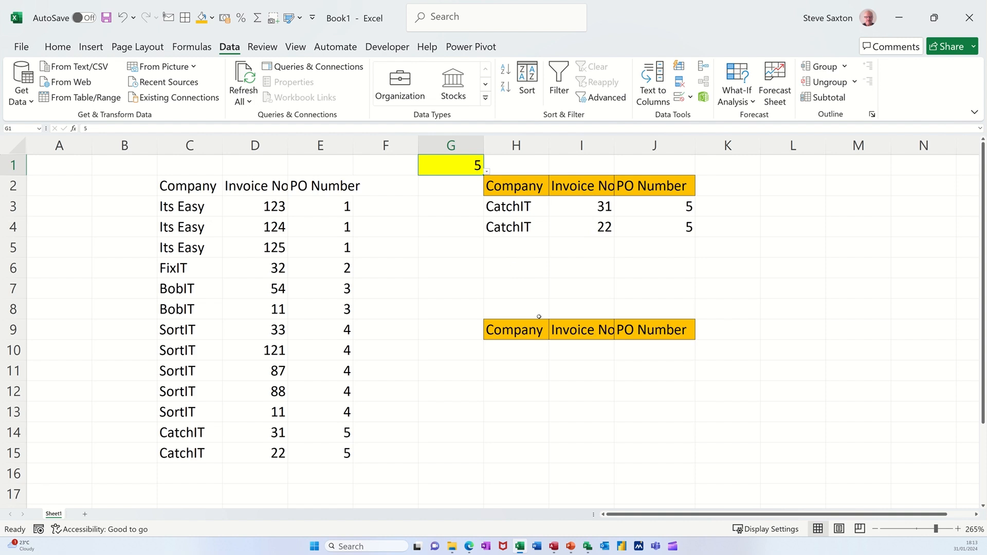
Step: Enter the exact-match formula =XLOOKUP(G1,E3:E15,C3:E15,,0) in cell H10 under the second set of headers
click(524, 352)
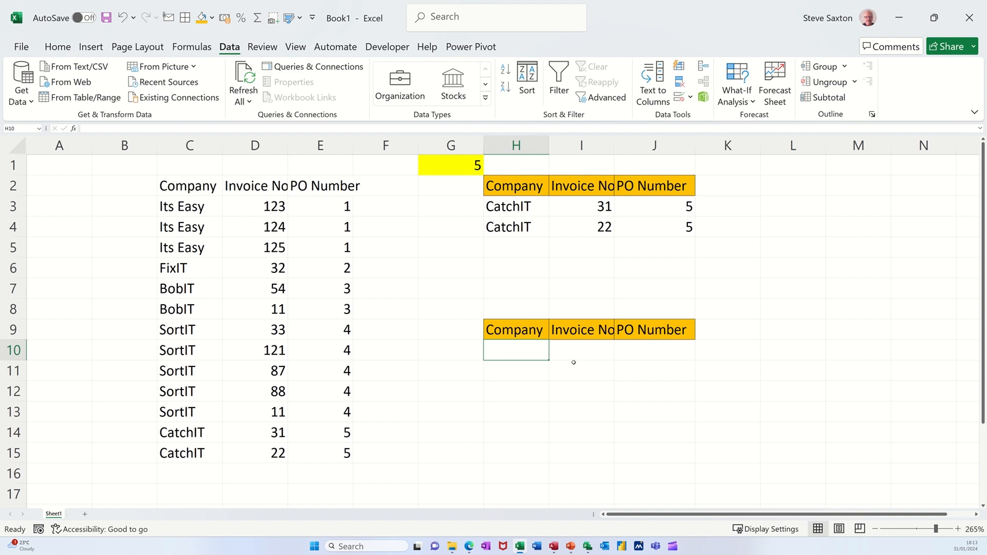
text(=xlookup()
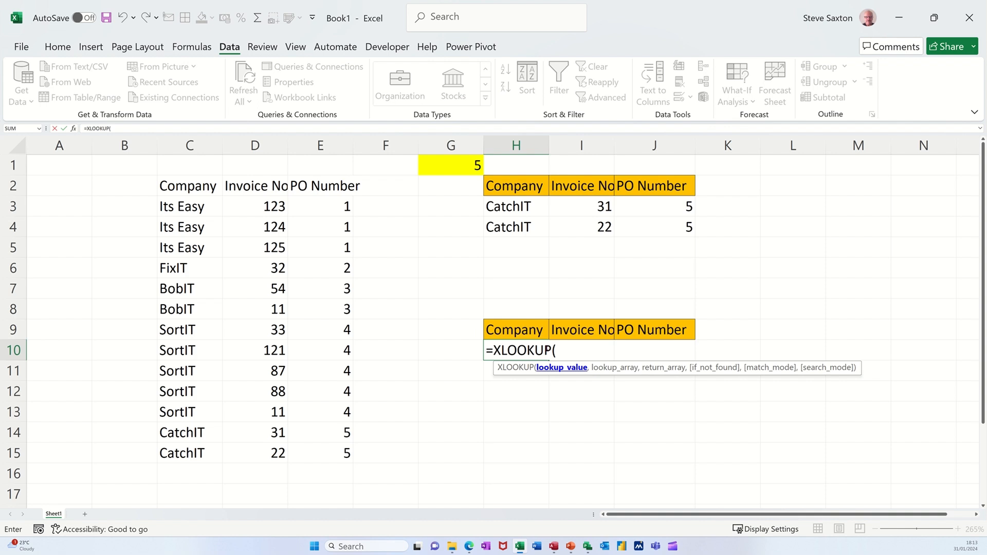
click(445, 161)
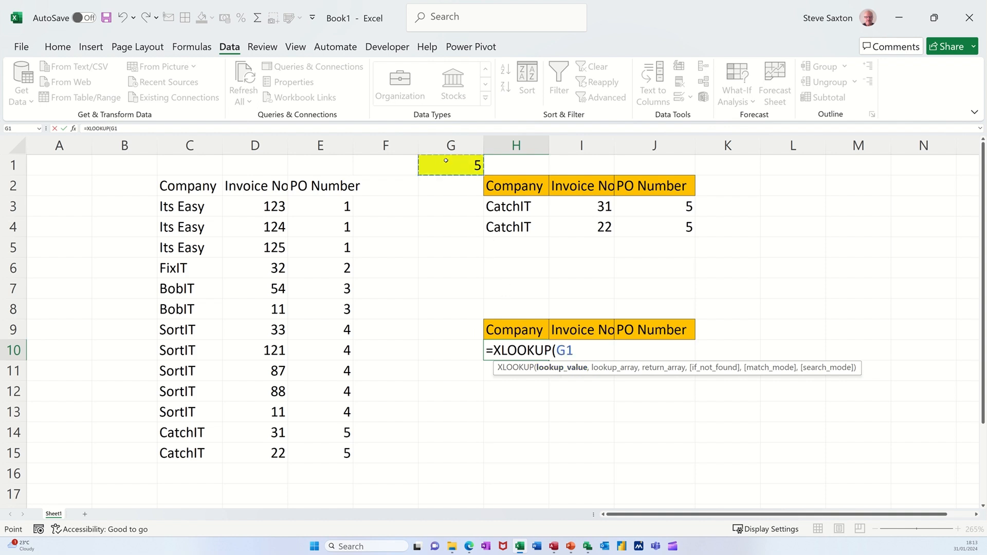
text(,)
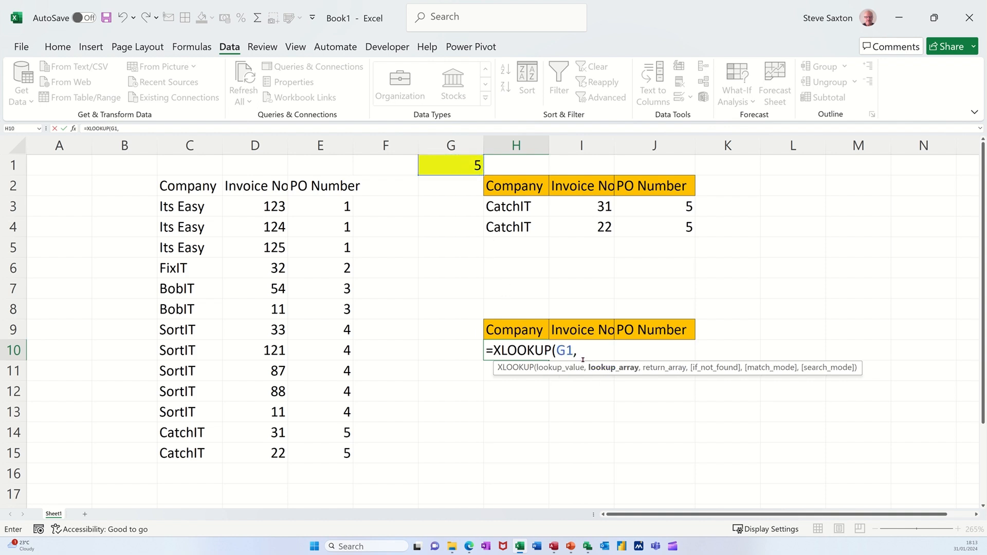
drag(313, 208, 340, 446)
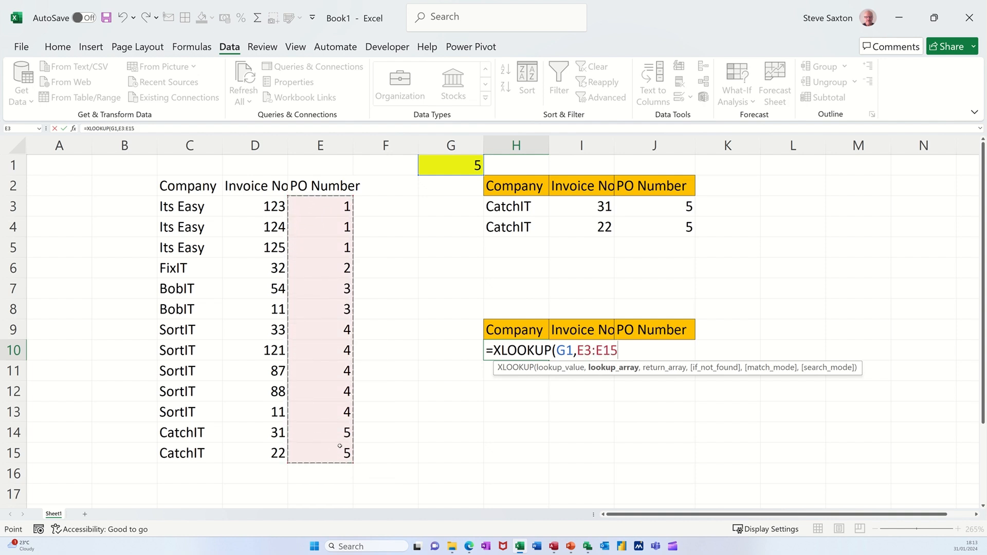
text(,)
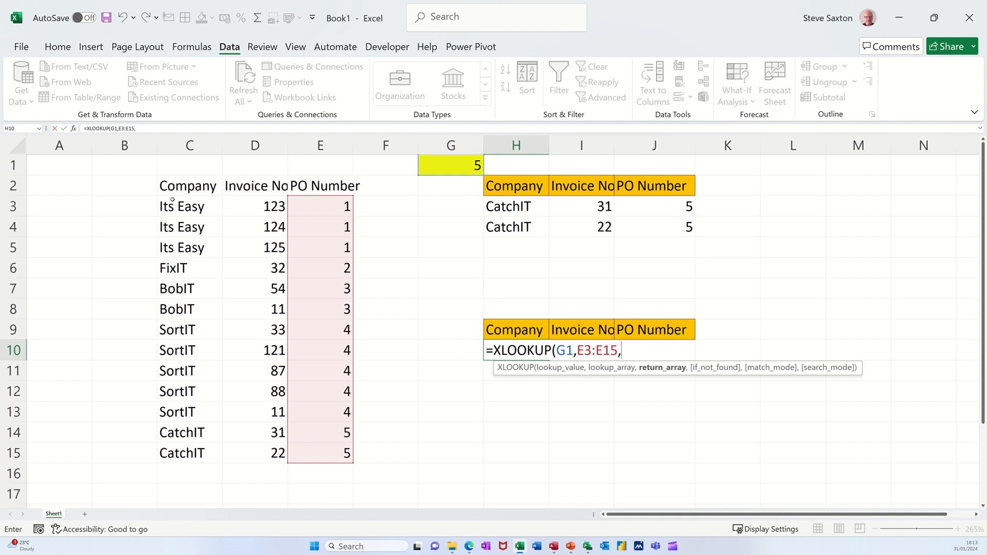
drag(172, 204, 294, 442)
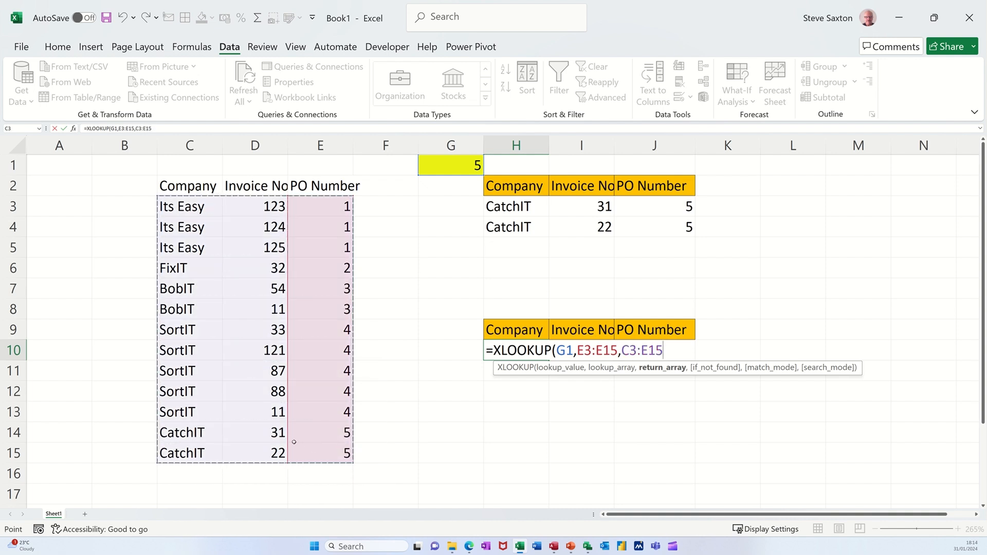
text(,)
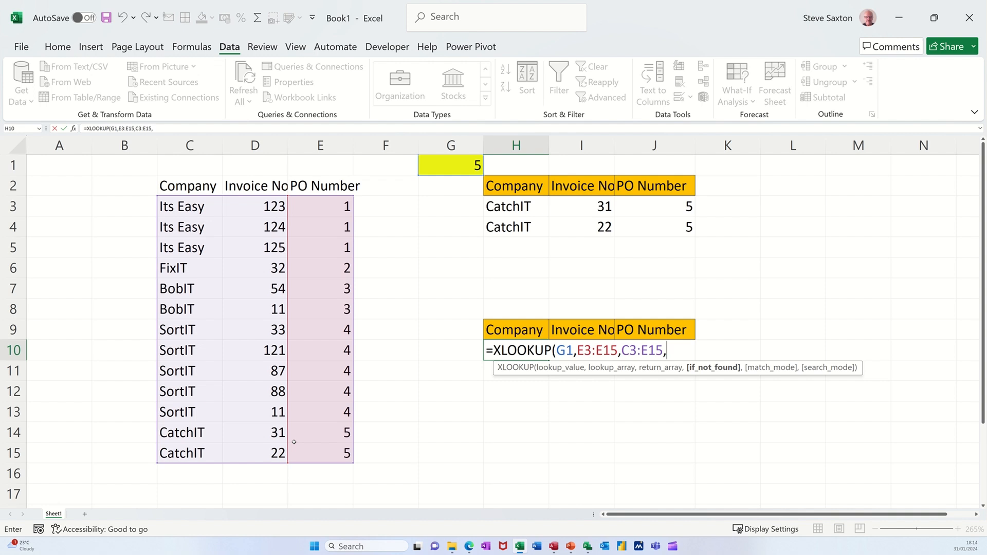
text(,)
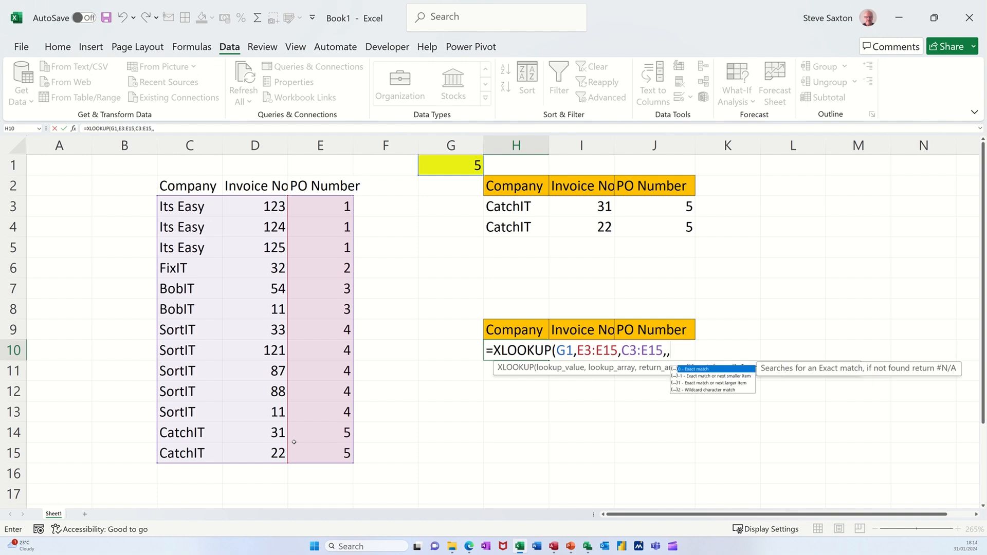
text(0))
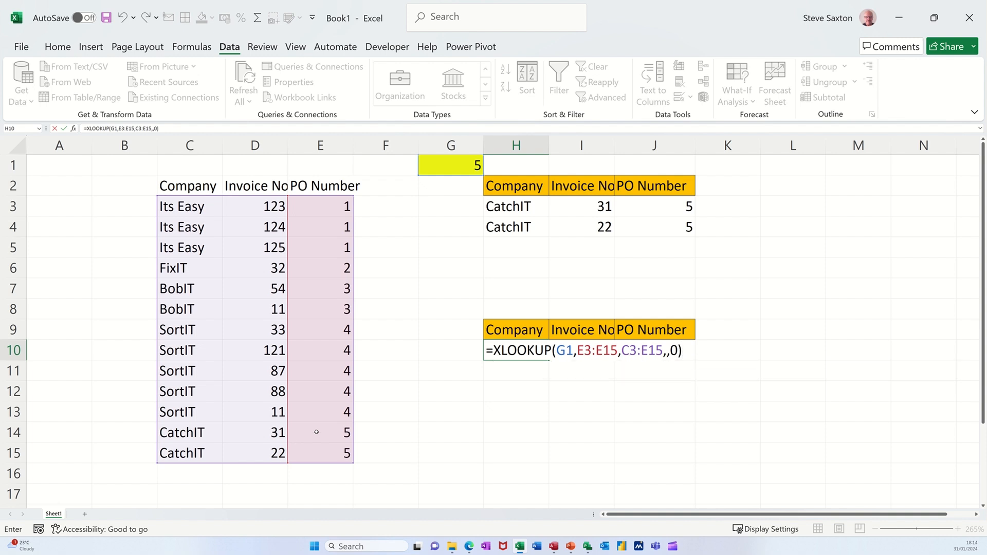
click(64, 128)
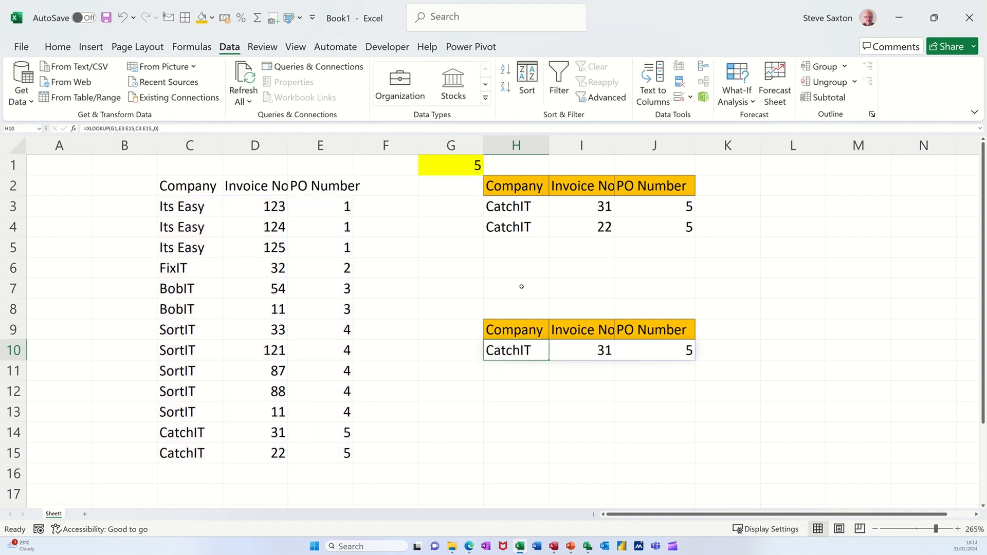
Step: Test the FILTER and XLOOKUP formulas by setting the PO number in cell G1 to 3, 5 and finally 1
click(465, 170)
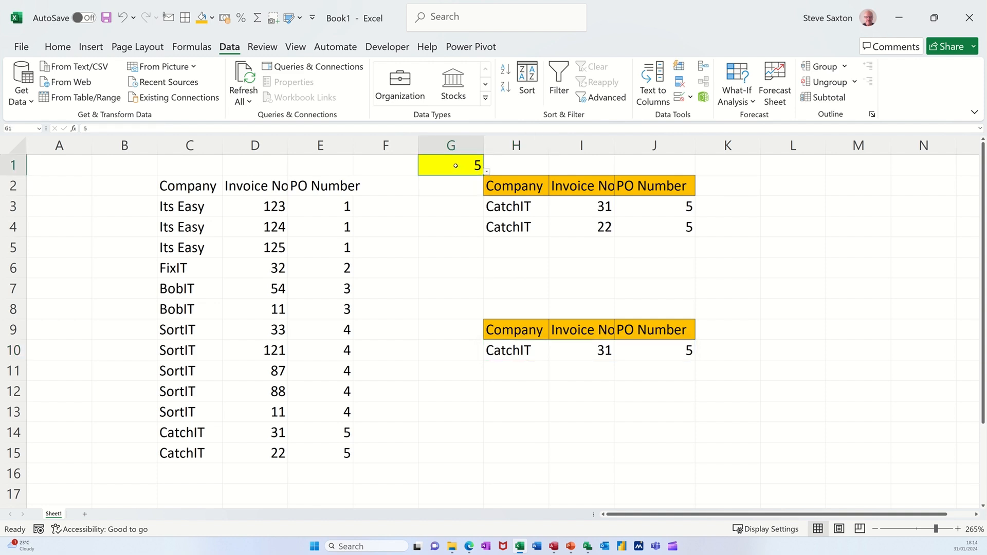
text(3)
key(Return)
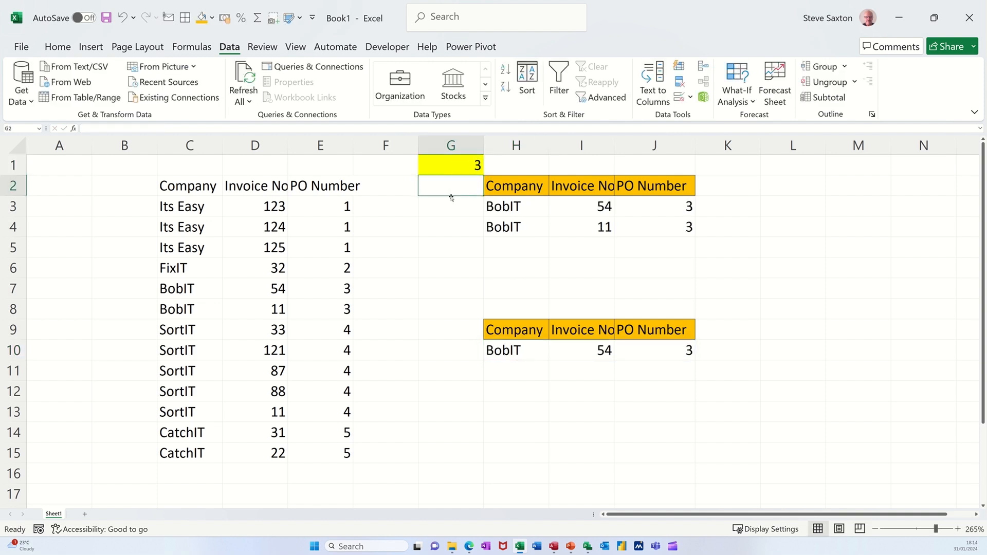
click(450, 164)
text(5)
click(447, 221)
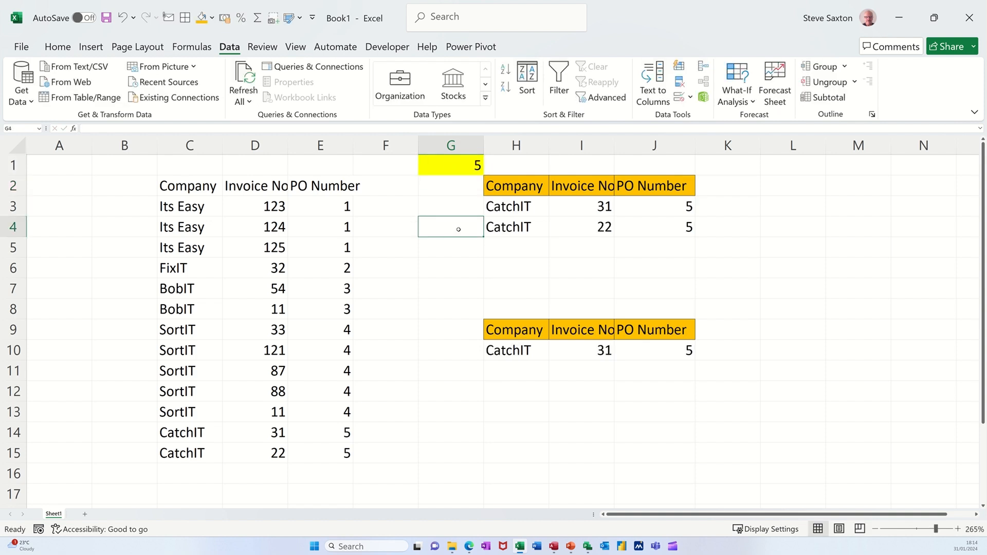
click(448, 164)
text(1)
click(453, 228)
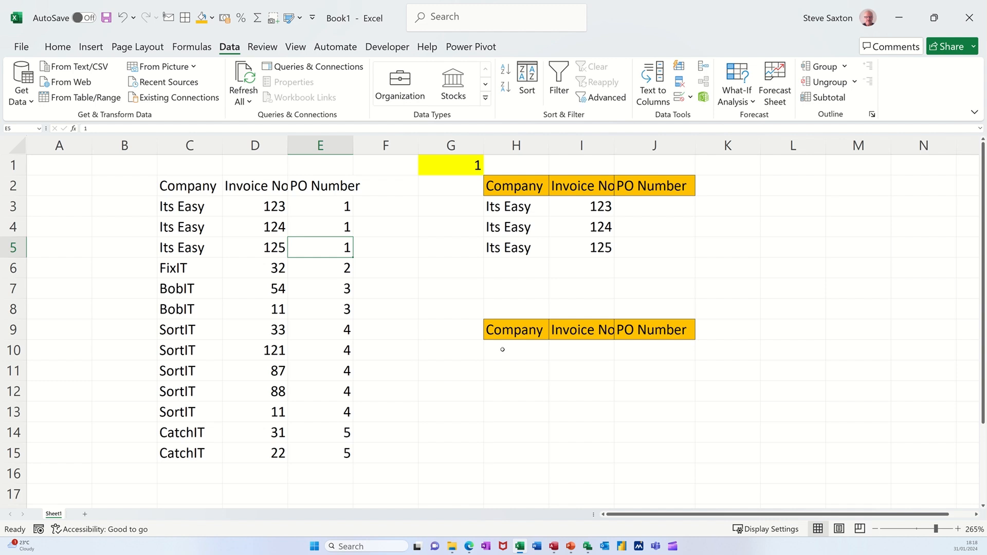
Step: Move the PO Number column from column E to column C, ahead of the Company and Invoice No columns
click(503, 350)
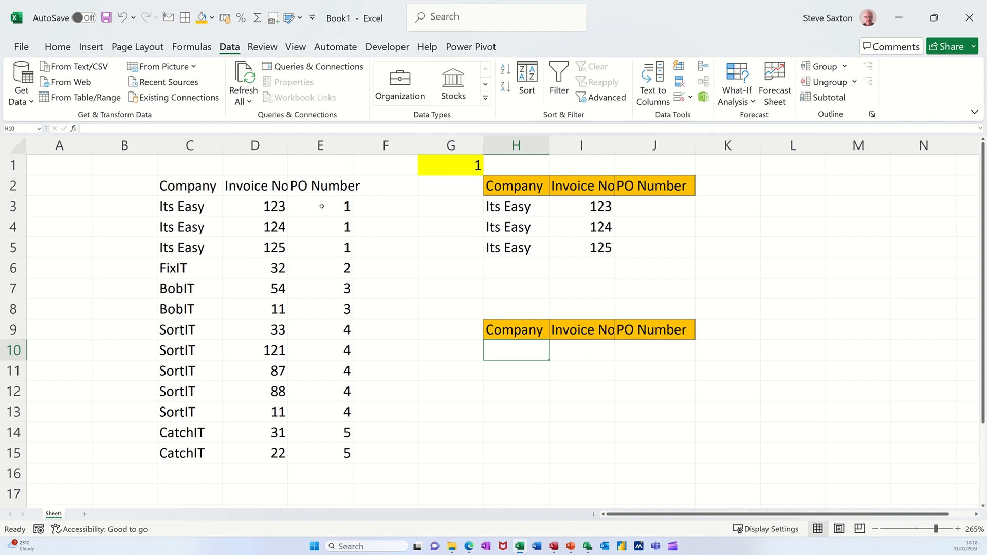
drag(322, 186, 324, 445)
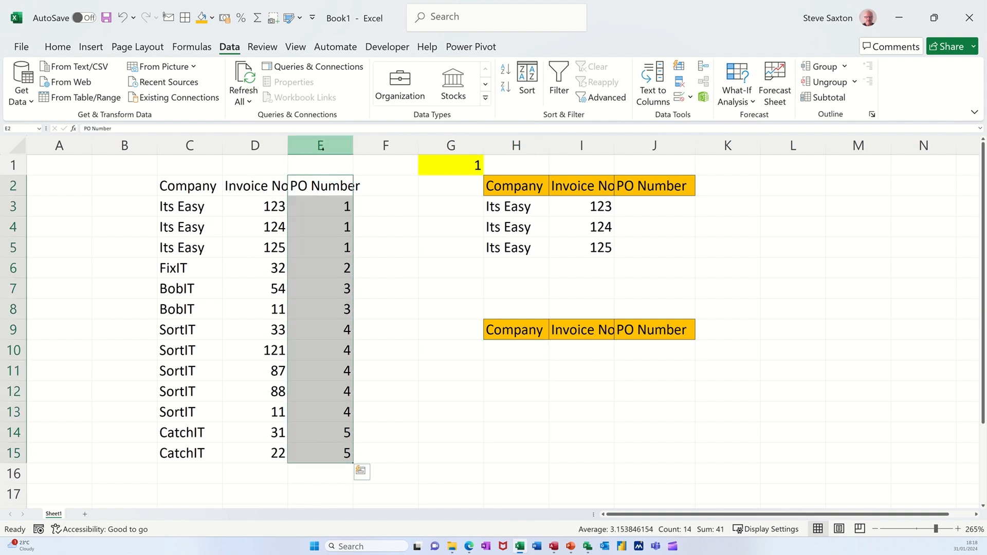
click(321, 145)
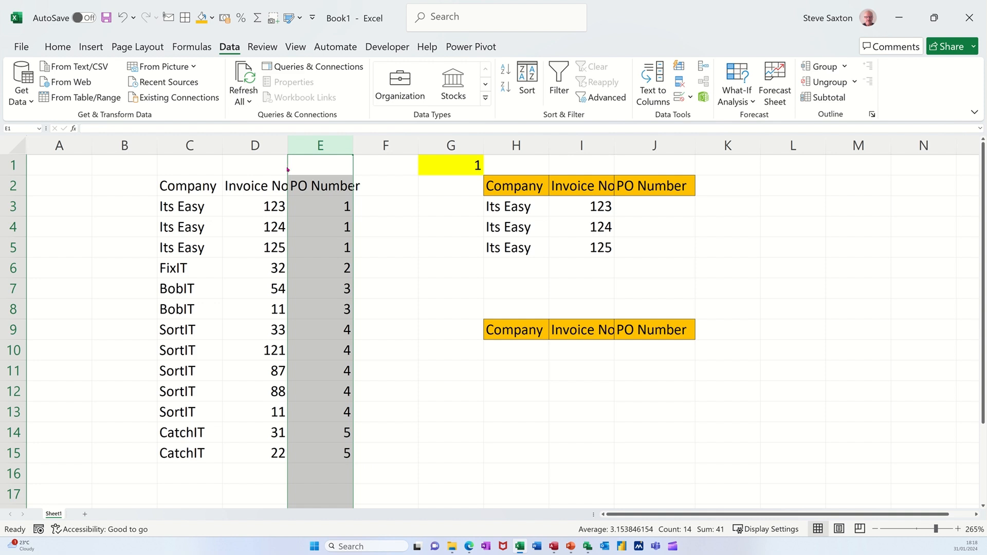
drag(286, 167, 154, 186)
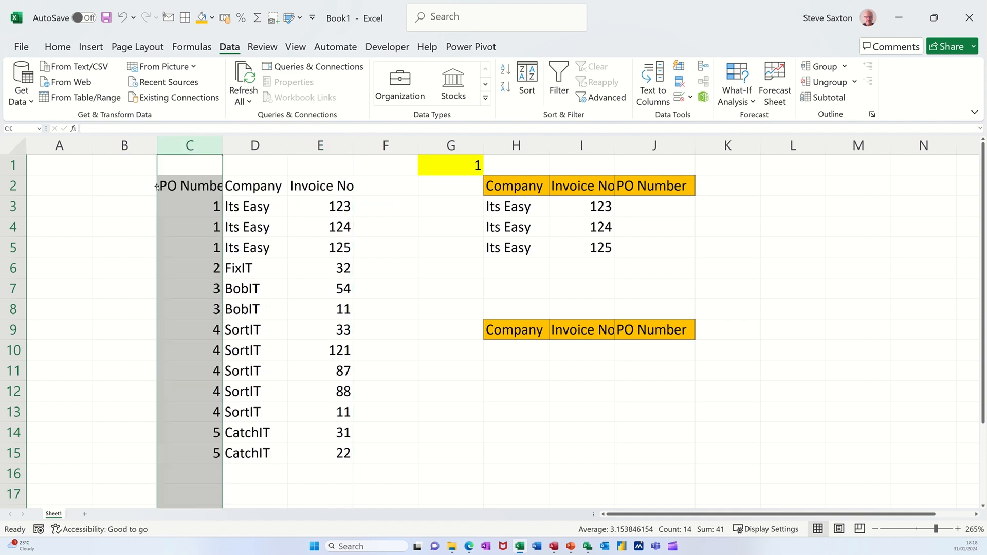
click(201, 211)
Step: Enter the exact-match formula =VLOOKUP(G1,C3:E15,2,0) in cell H10 to return the company for the chosen PO number
click(509, 350)
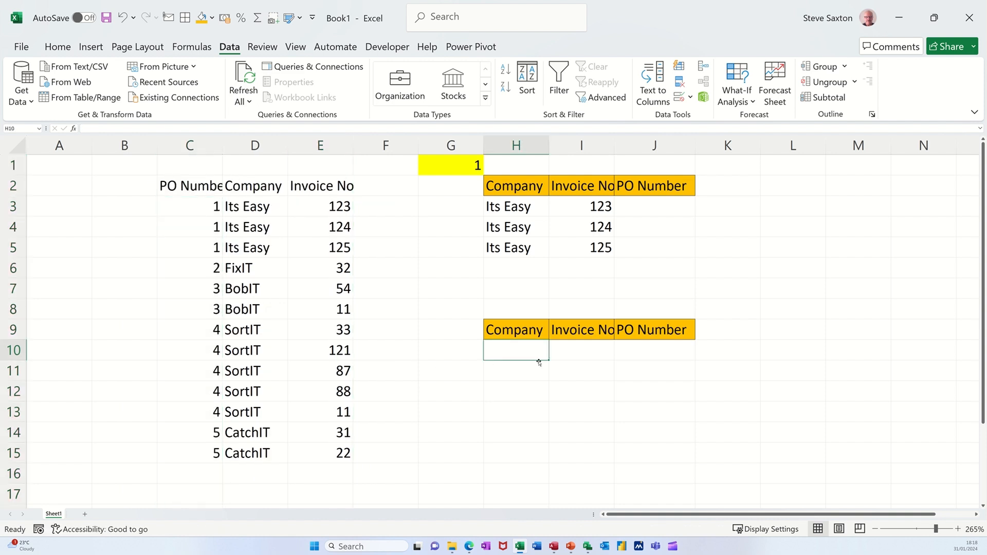
text(=vl)
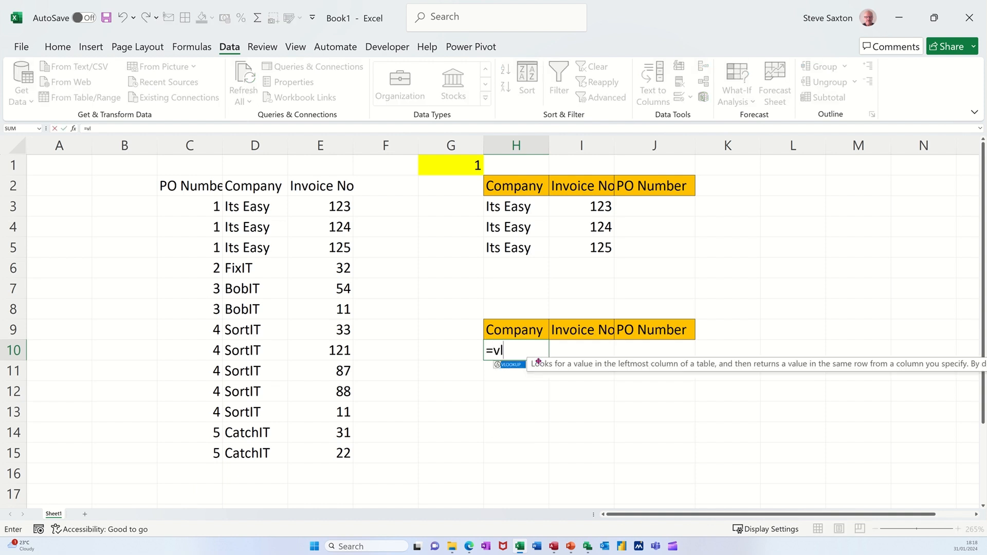
key(Tab)
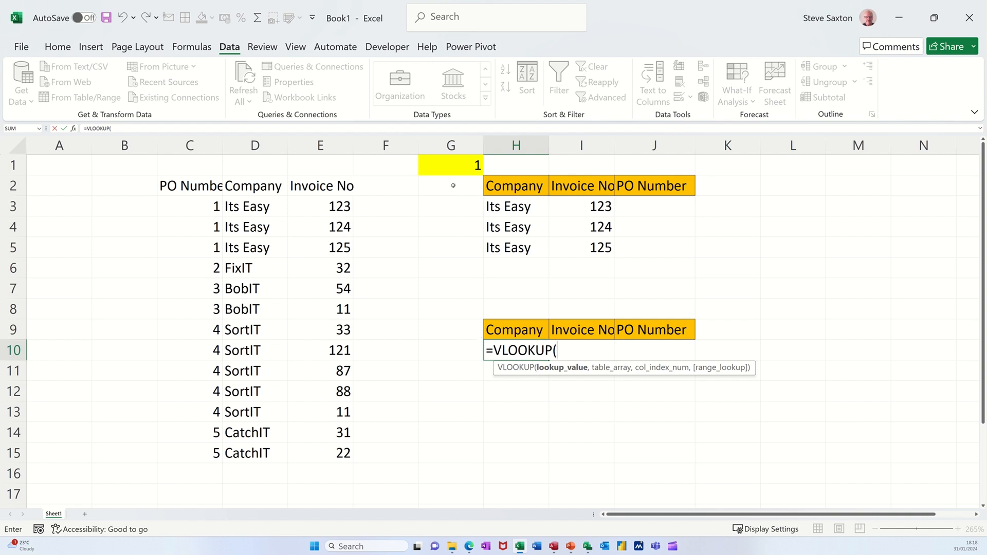
click(448, 166)
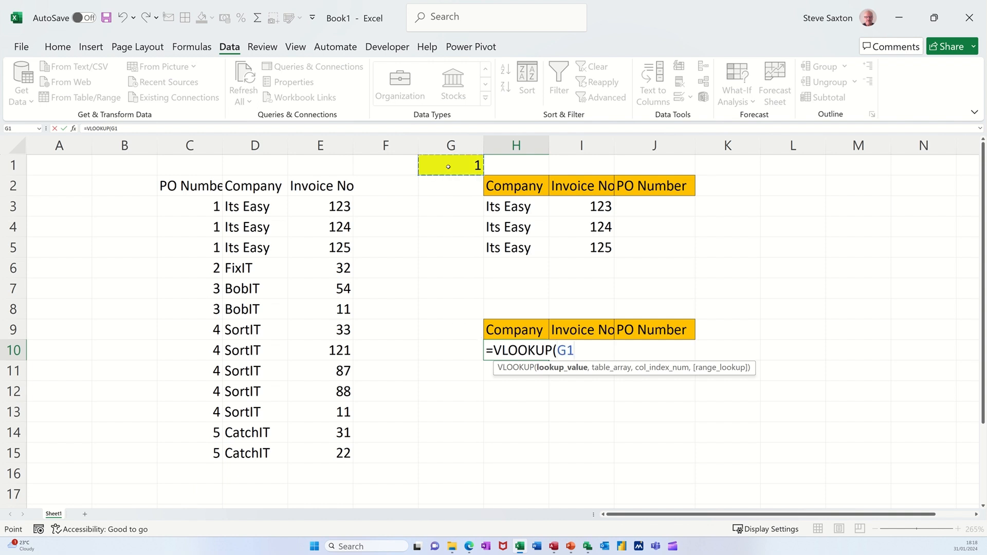
text(,)
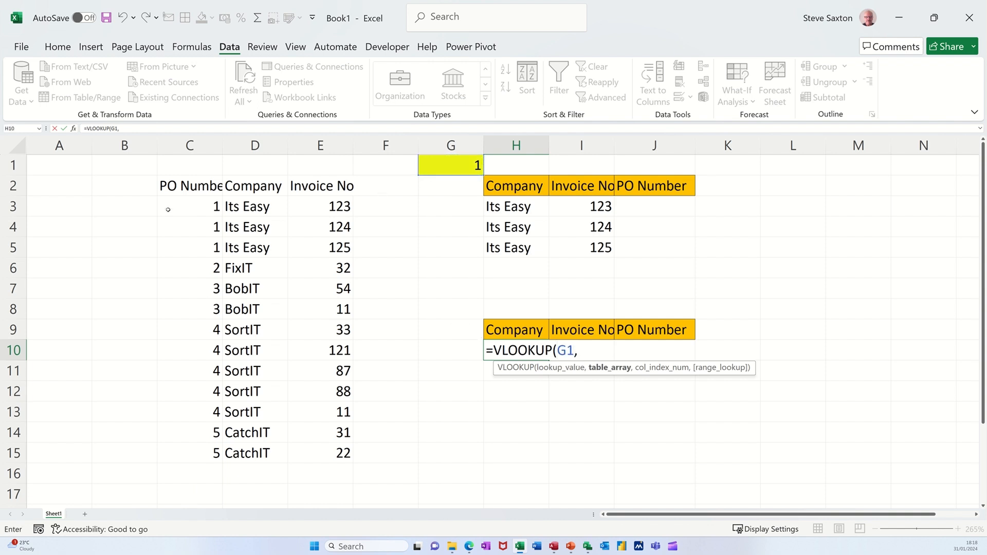
drag(172, 201, 320, 451)
text(,)
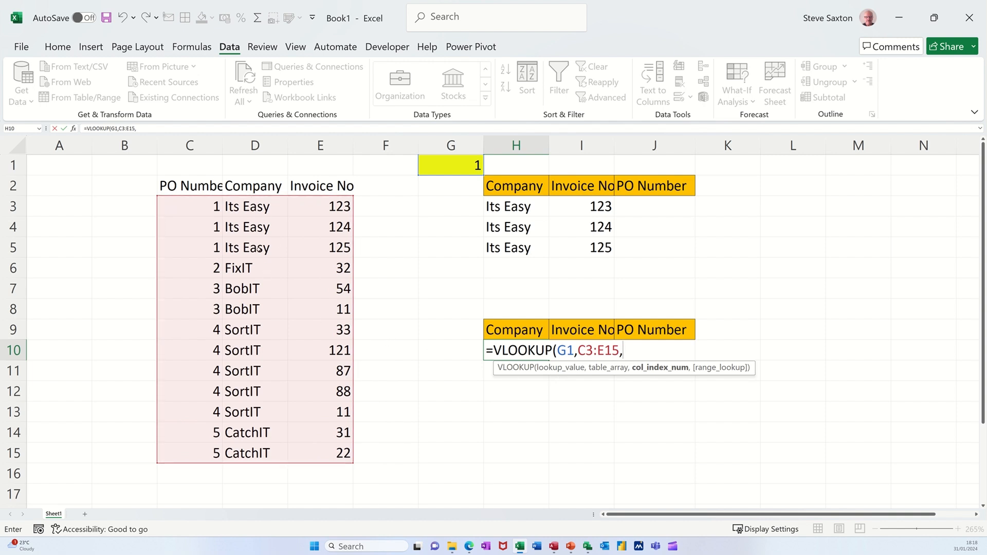
text(2,0)
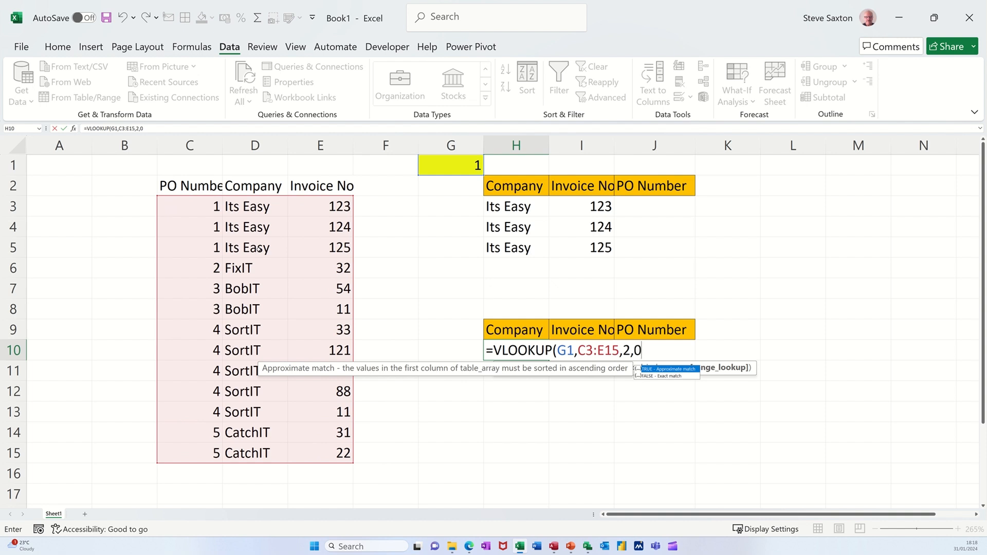
text())
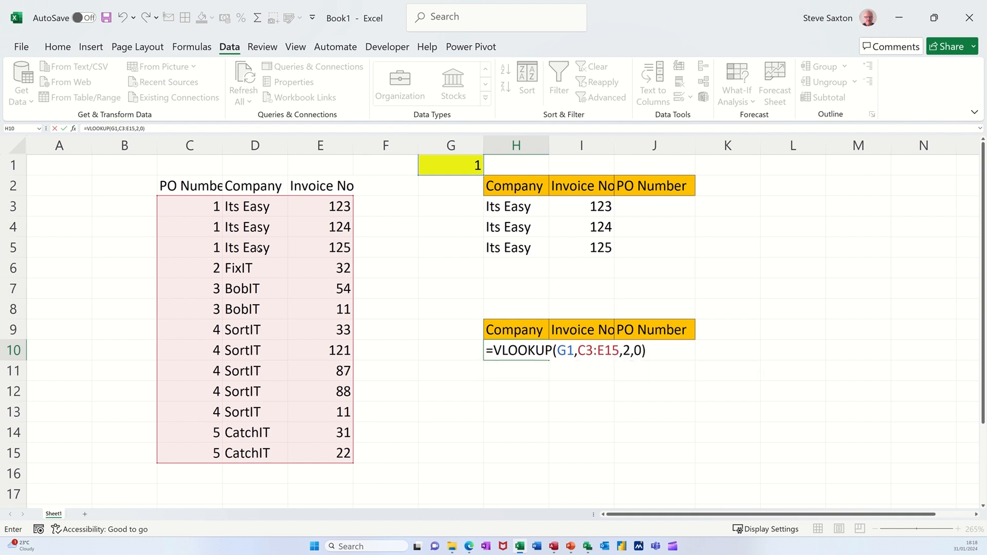
click(63, 129)
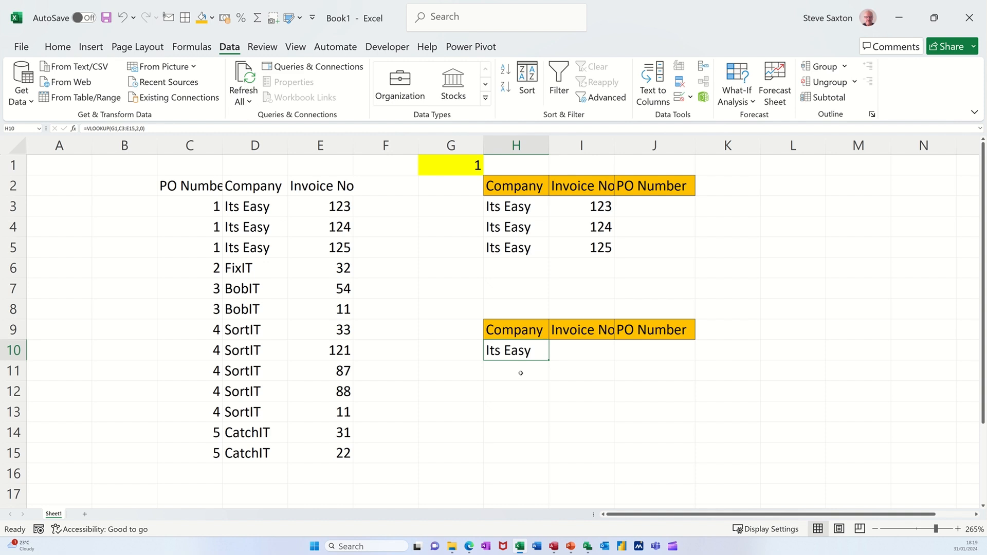
Step: Compare the VLOOKUP result in row 10 with the FILTER results while setting cell G1 to 3, 5 and finally 2
click(576, 350)
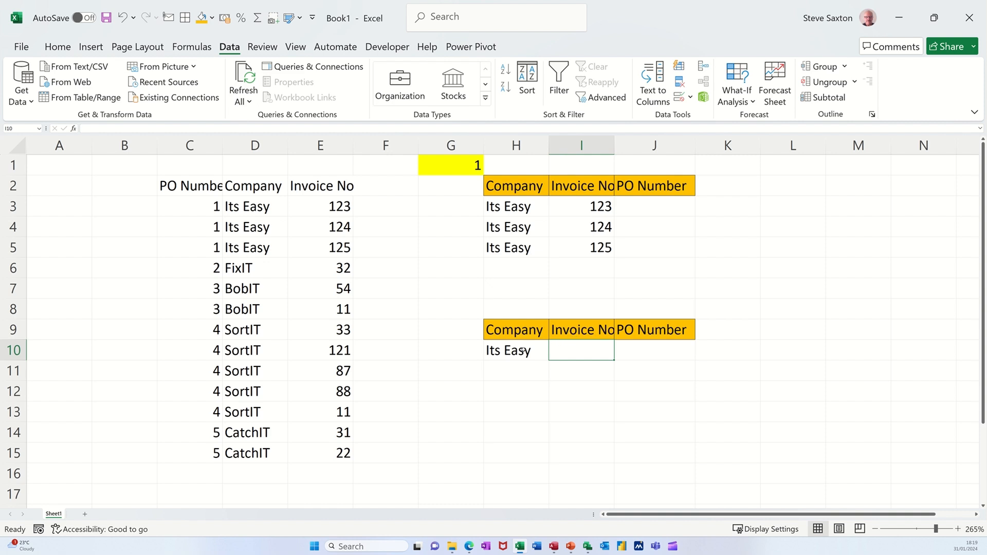
drag(521, 351, 641, 353)
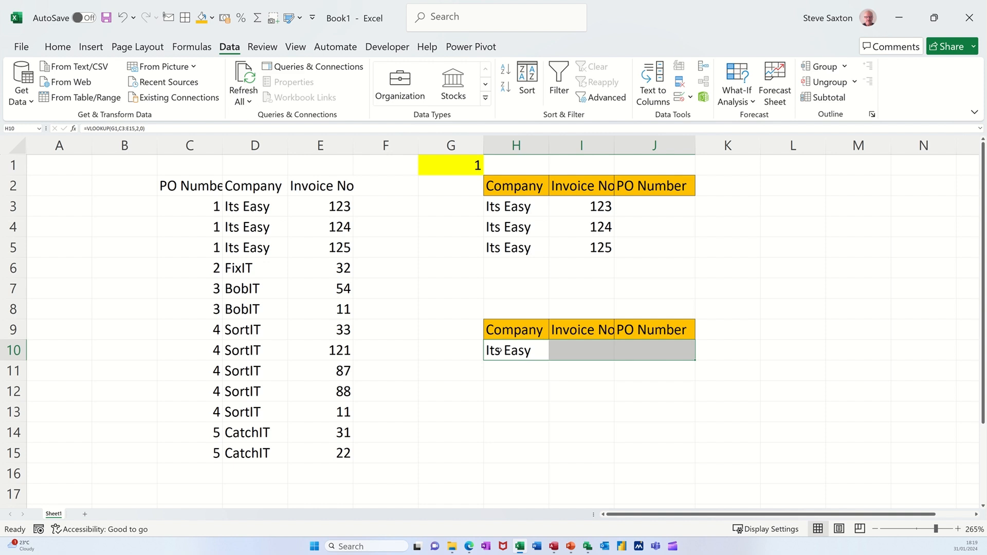
drag(498, 350, 673, 349)
click(500, 207)
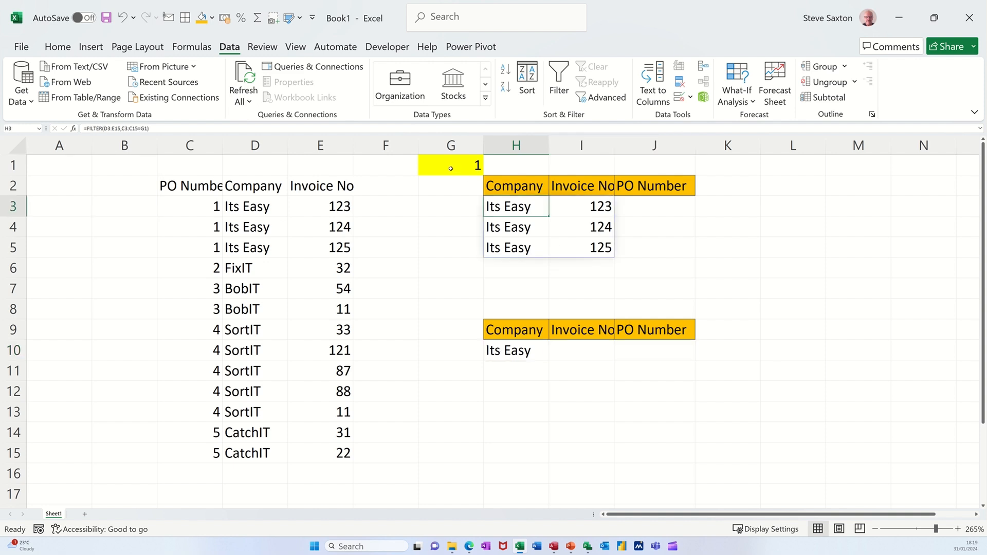
click(451, 169)
text(3)
click(438, 231)
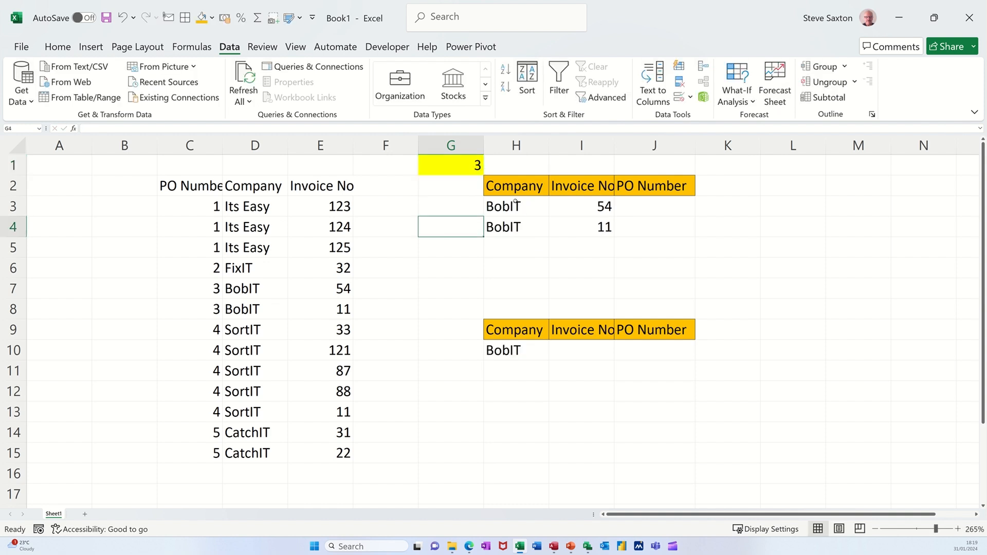
click(463, 167)
text(5)
click(449, 209)
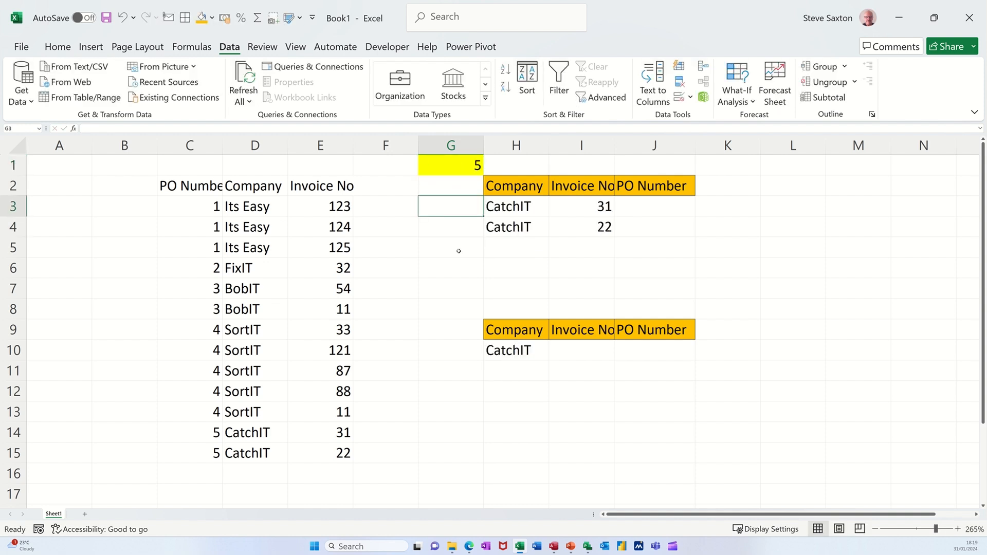
click(460, 168)
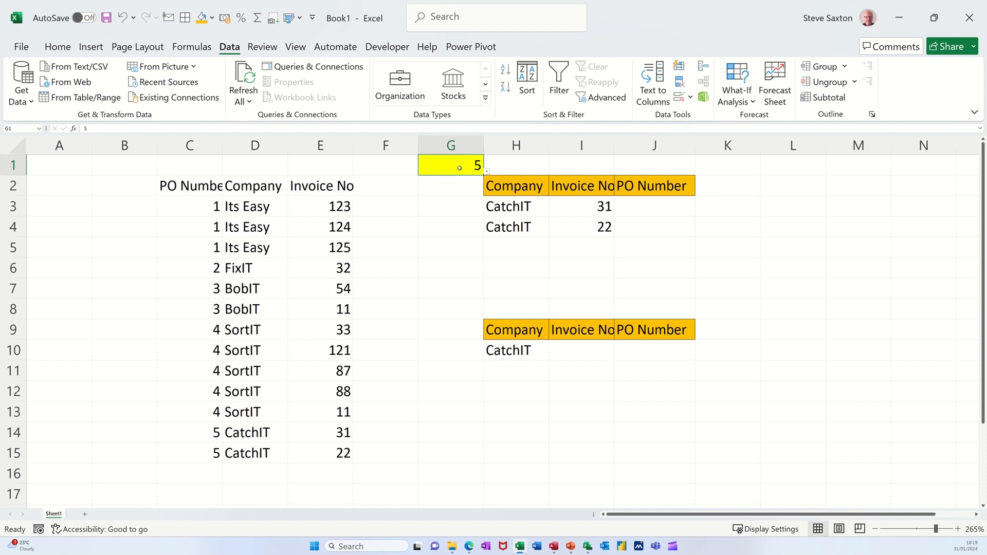
text(2)
click(455, 248)
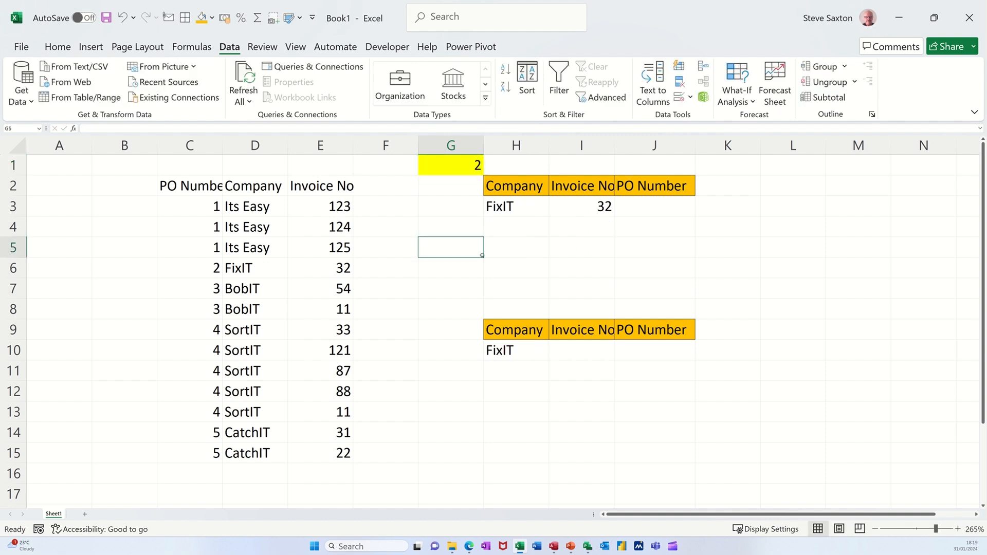